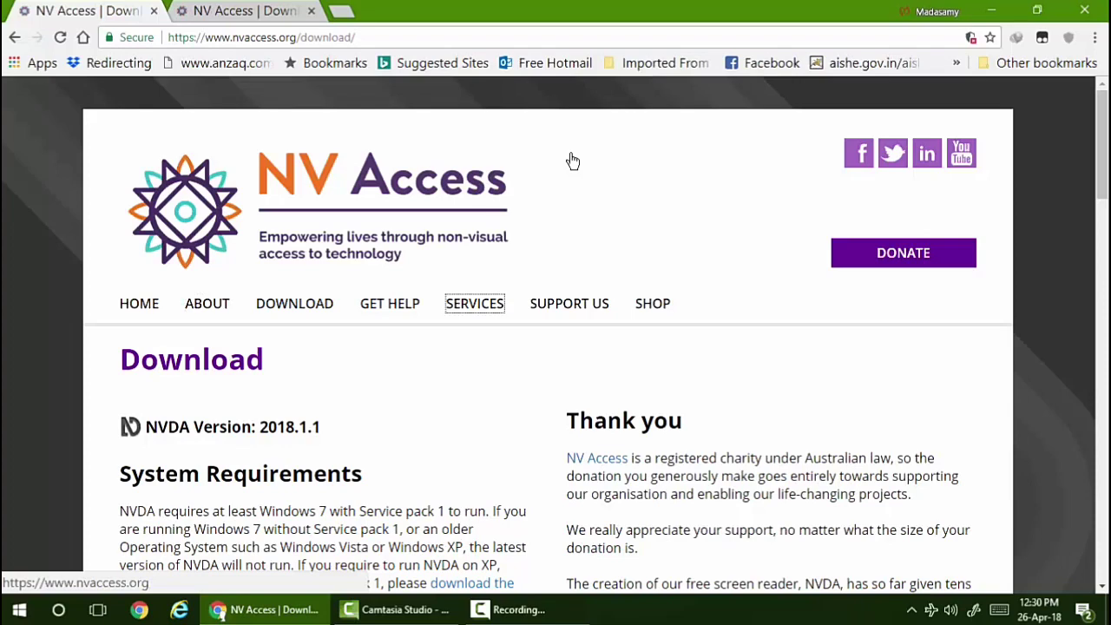
- Step through the one-off and monthly donation amounts, landing on the Other monthly amount
{"action": "key", "text": "Tab"}
{"action": "key", "text": "Tab"}
{"action": "key", "text": "Tab"}
{"action": "key", "text": "Tab"}
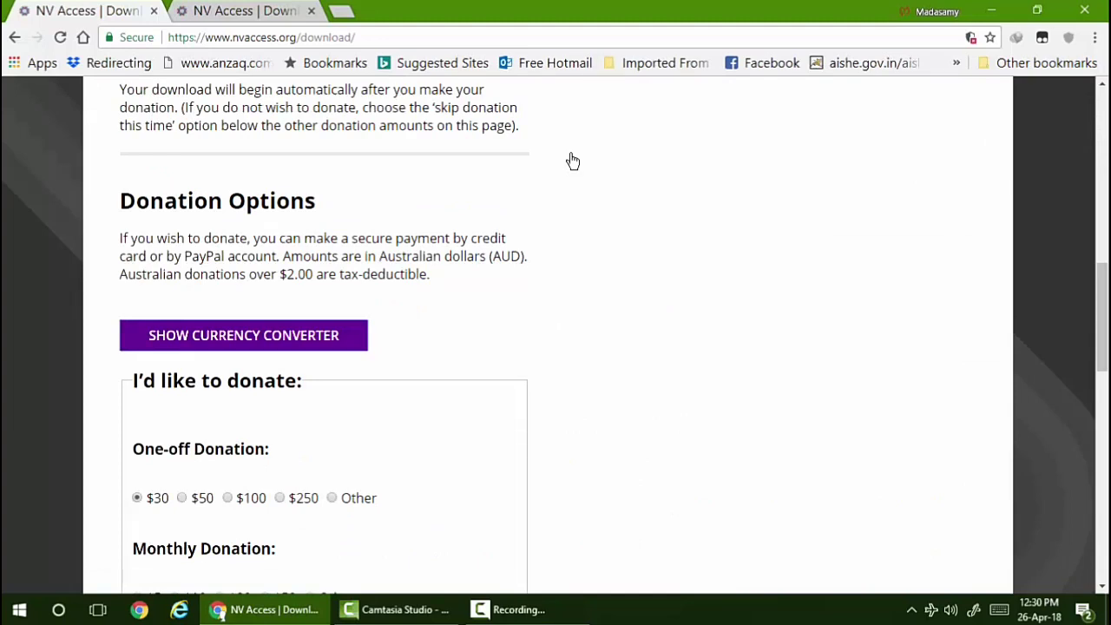
{"action": "key", "text": "Tab"}
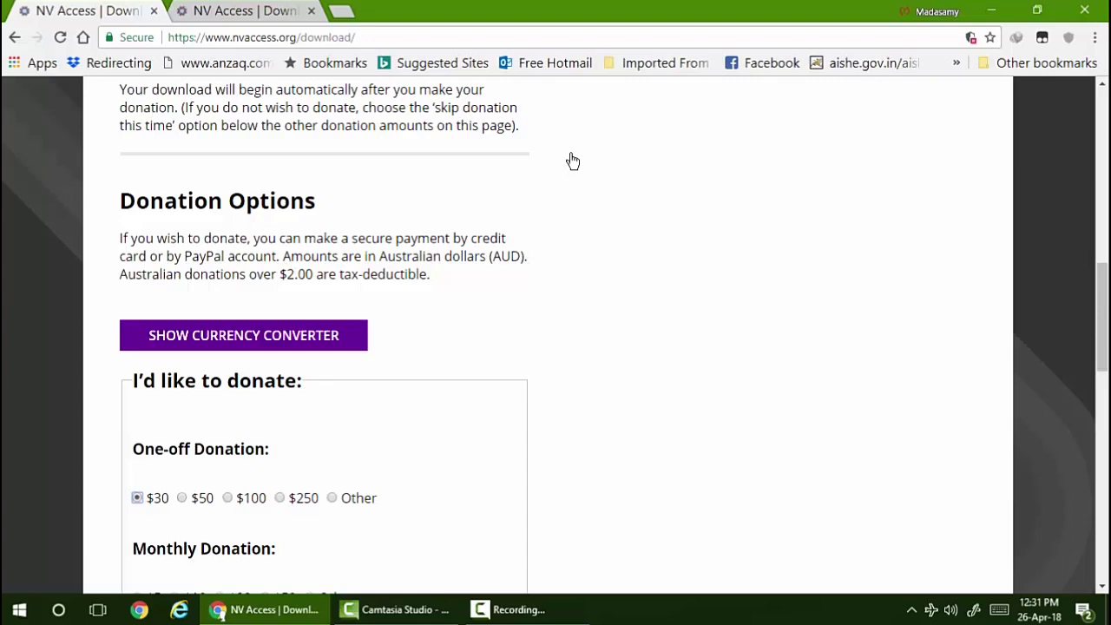
{"action": "key", "text": "Right"}
{"action": "key", "text": "Right"}
{"action": "key", "text": "Right"}
{"action": "key", "text": "Right"}
{"action": "key", "text": "Right"}
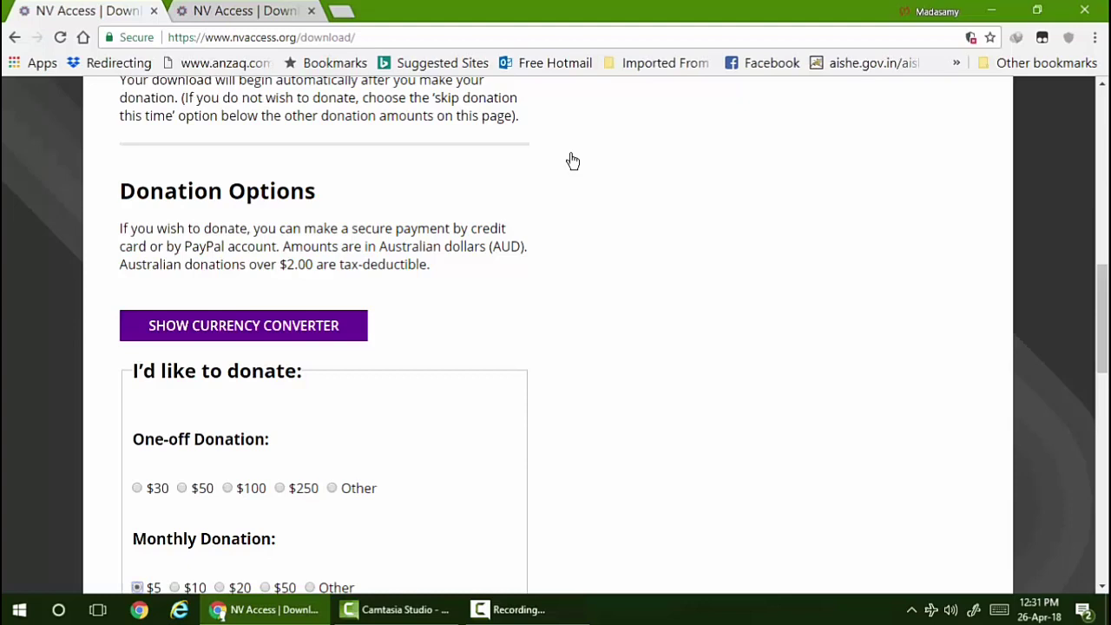
{"action": "key", "text": "Right"}
{"action": "key", "text": "Right"}
{"action": "key", "text": "Right"}
{"action": "key", "text": "Right"}
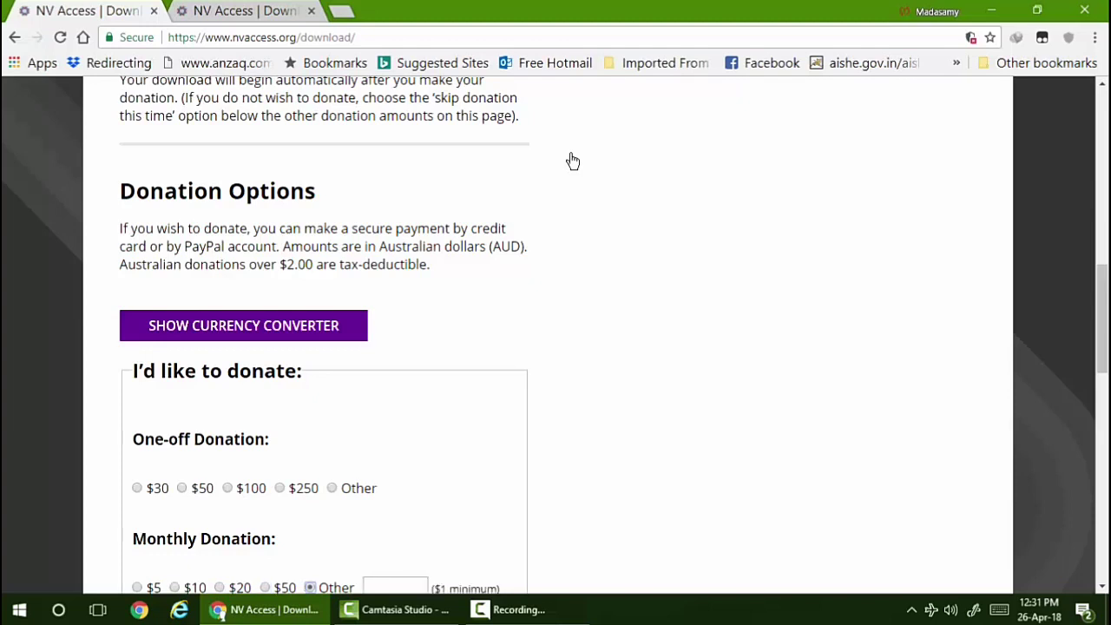
{"action": "key", "text": "Right"}
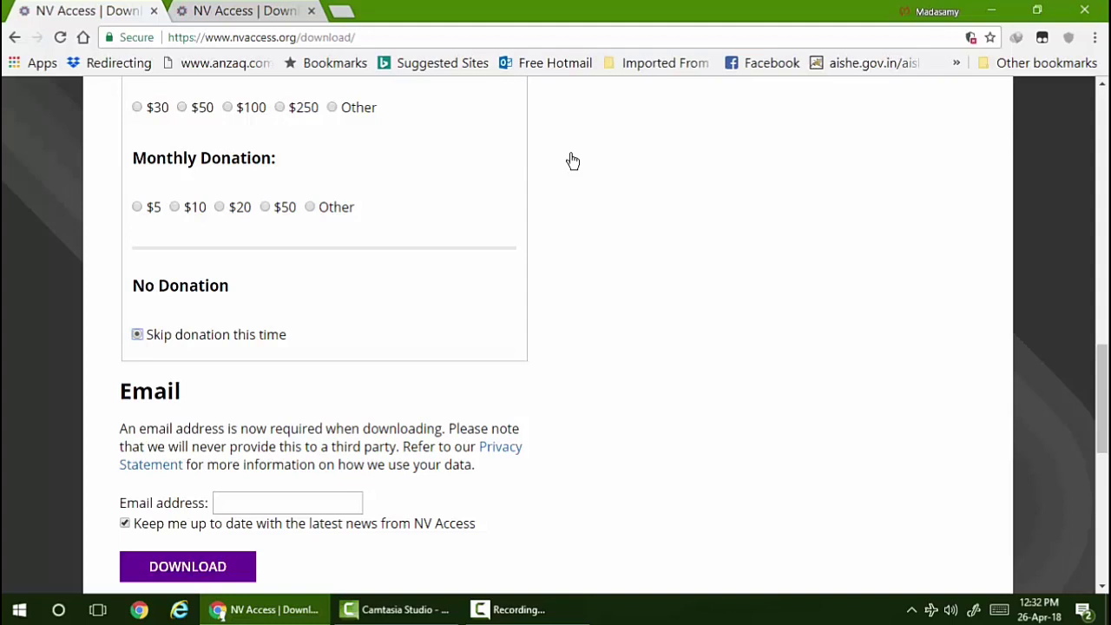
- Enter the e-mail address, skip past the newsletter checkbox and start the NVDA download
{"action": "key", "text": "Tab"}
{"action": "key", "text": "Tab"}
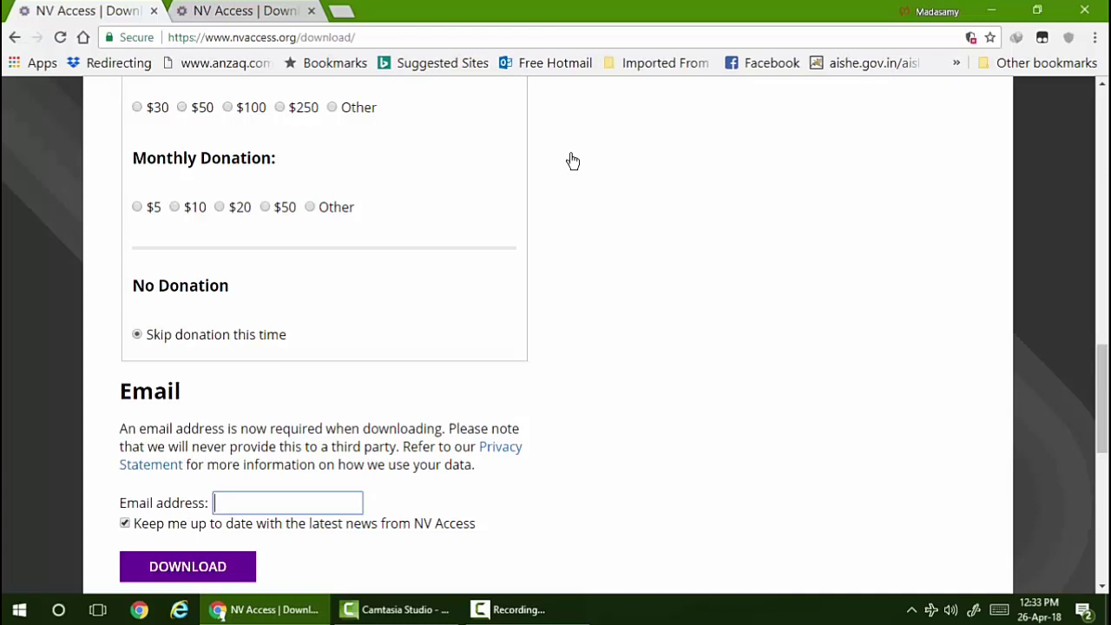
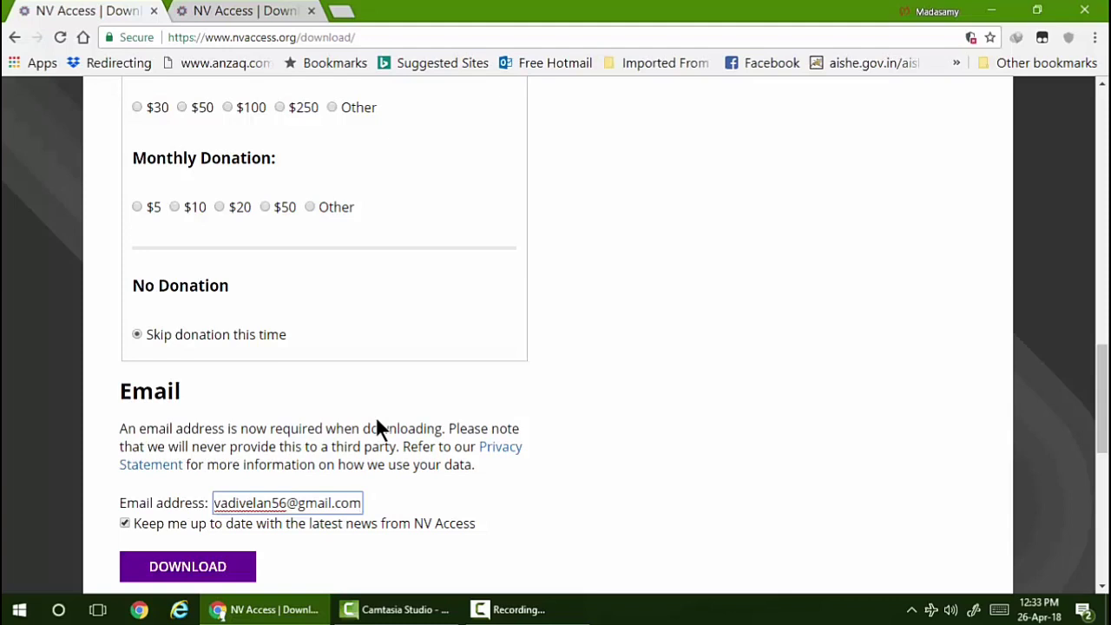
{"action": "key", "text": "Tab"}
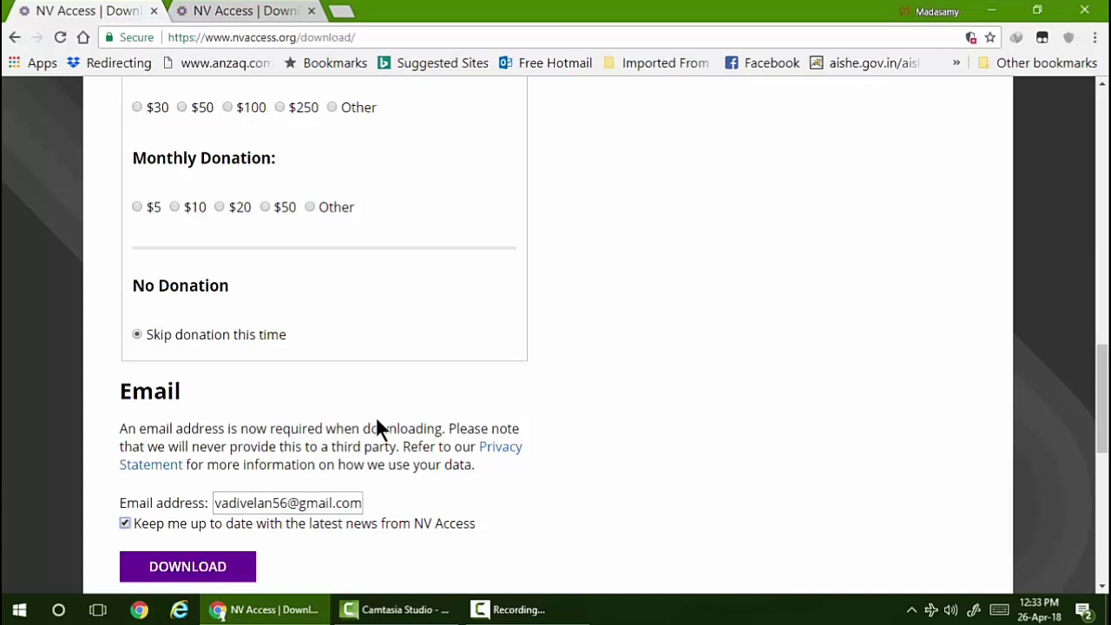
{"action": "key", "text": "Tab"}
{"action": "key", "text": "Return"}
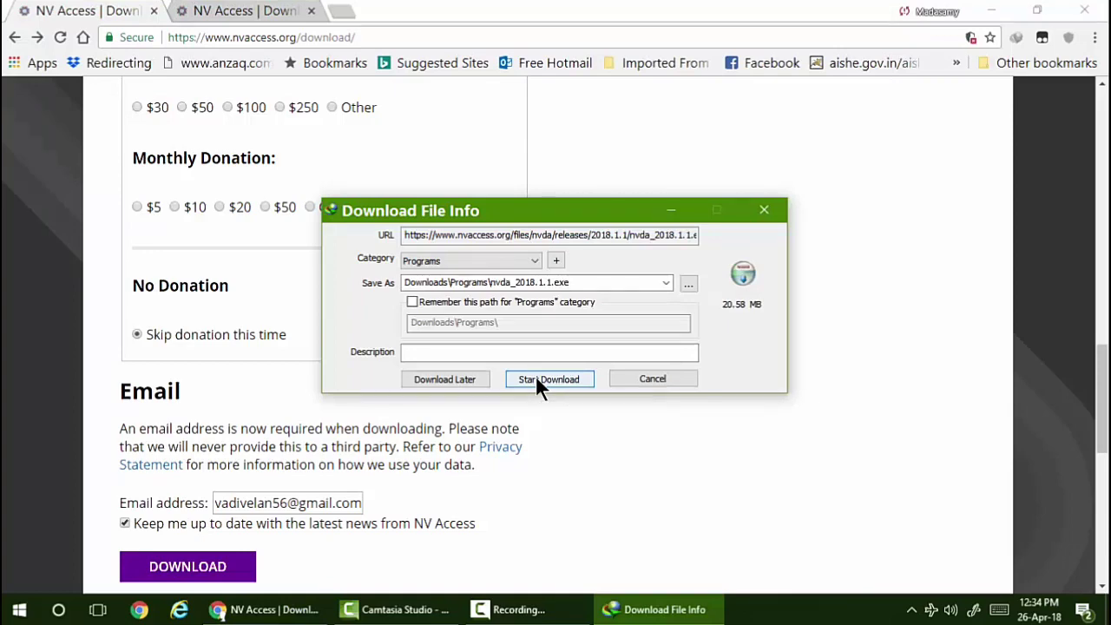
- Start downloading nvda_2018.1.1.exe (20.58 MB) in Internet Download Manager
{"action": "left_click", "coordinate": [536, 380]}
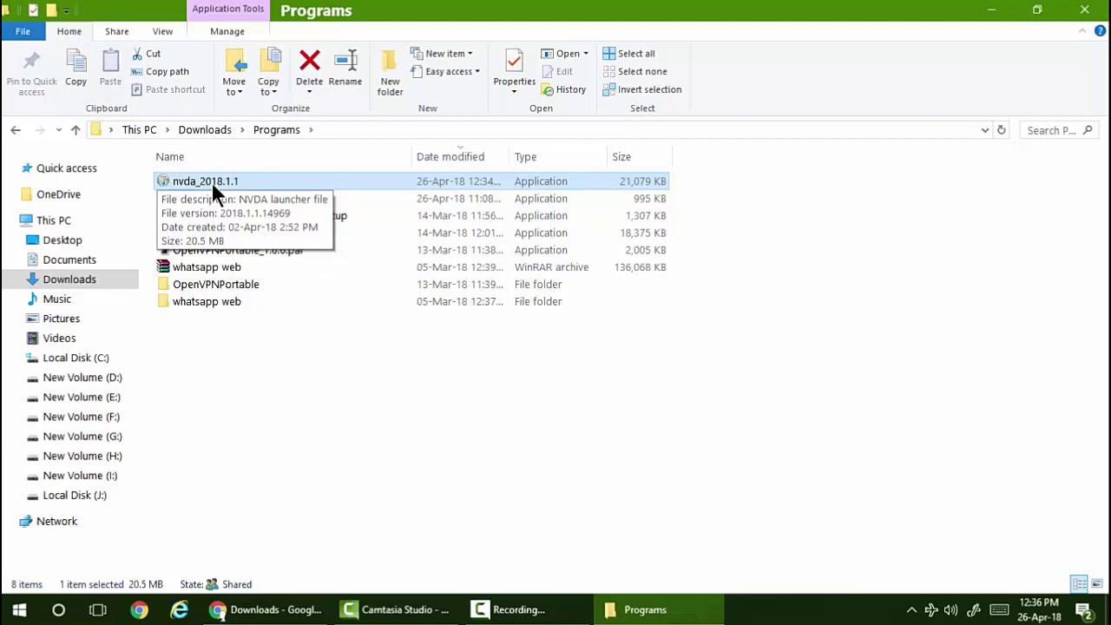
- Run nvda_2018.1.1 from the Downloads\Programs folder
{"action": "double_click", "coordinate": [211, 182]}
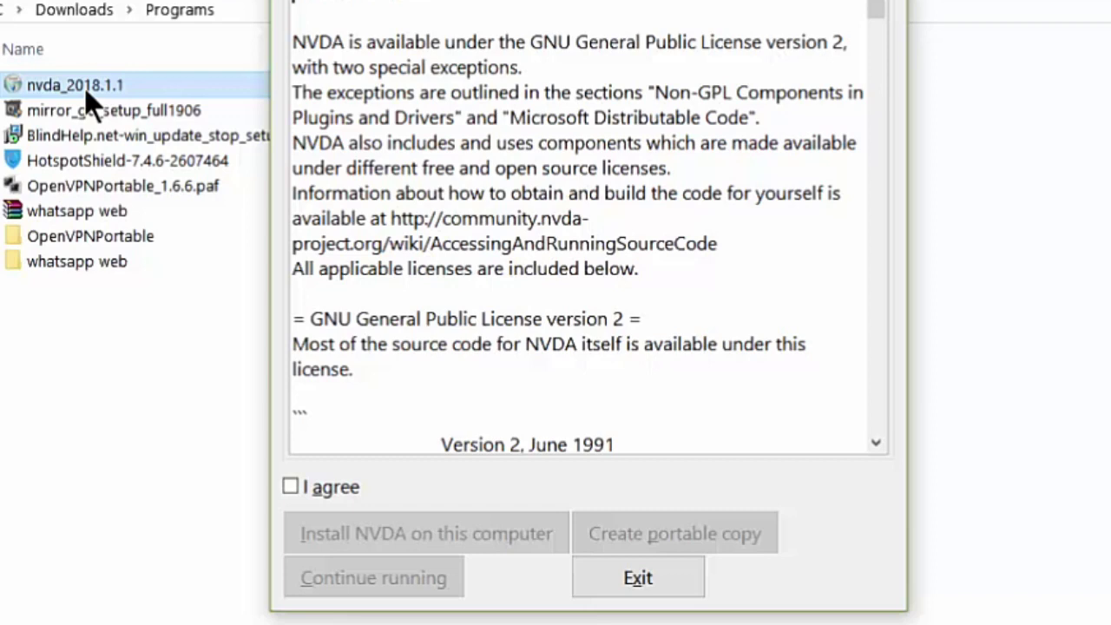
- Tick 'I agree' on the licence and choose 'Install NVDA on this computer'
{"action": "key", "text": "Tab"}
{"action": "key", "text": "space"}
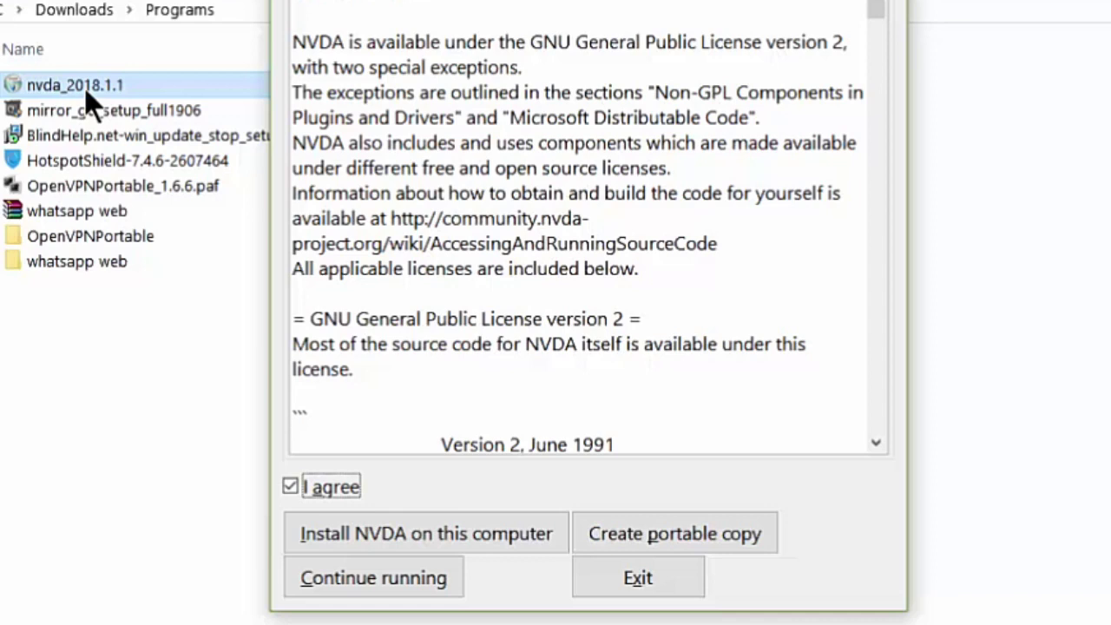
{"action": "key", "text": "Tab"}
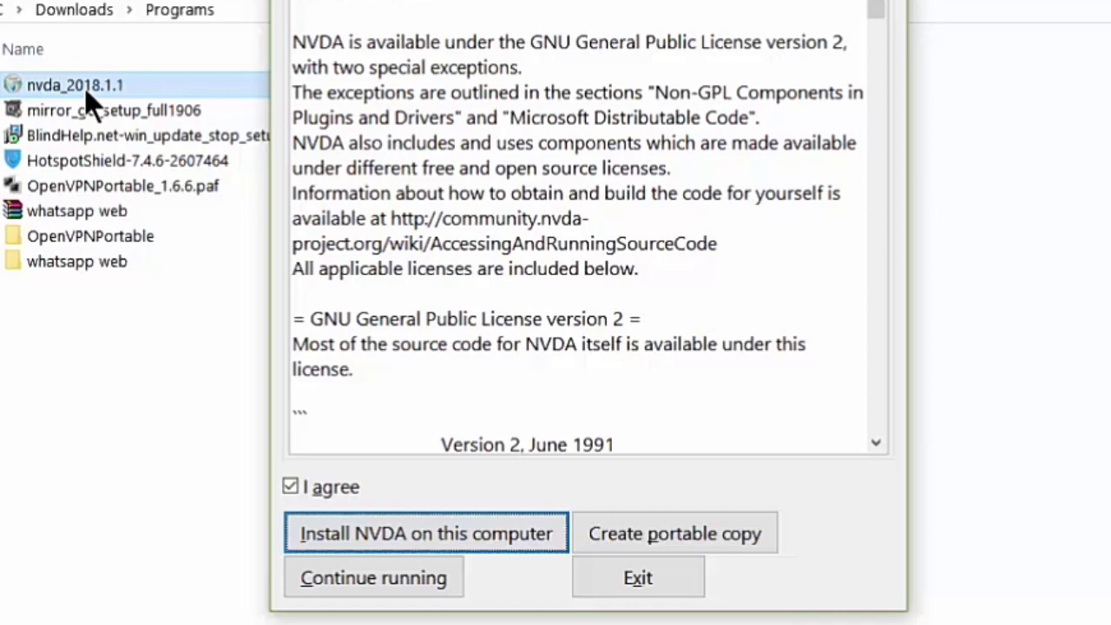
{"action": "key", "text": "Tab"}
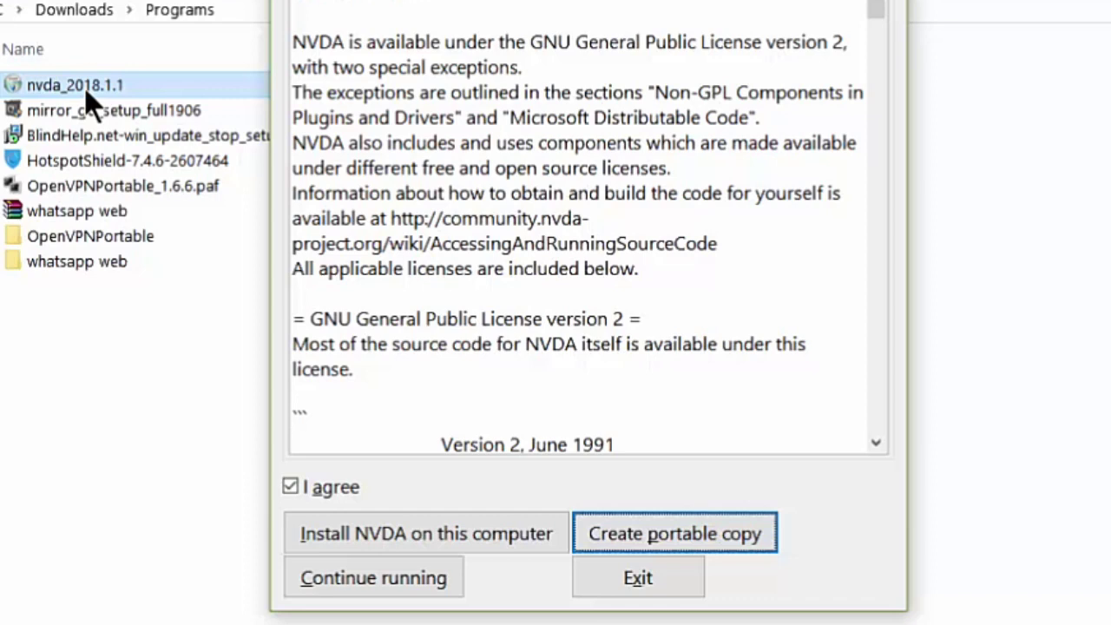
{"action": "key", "text": "Tab"}
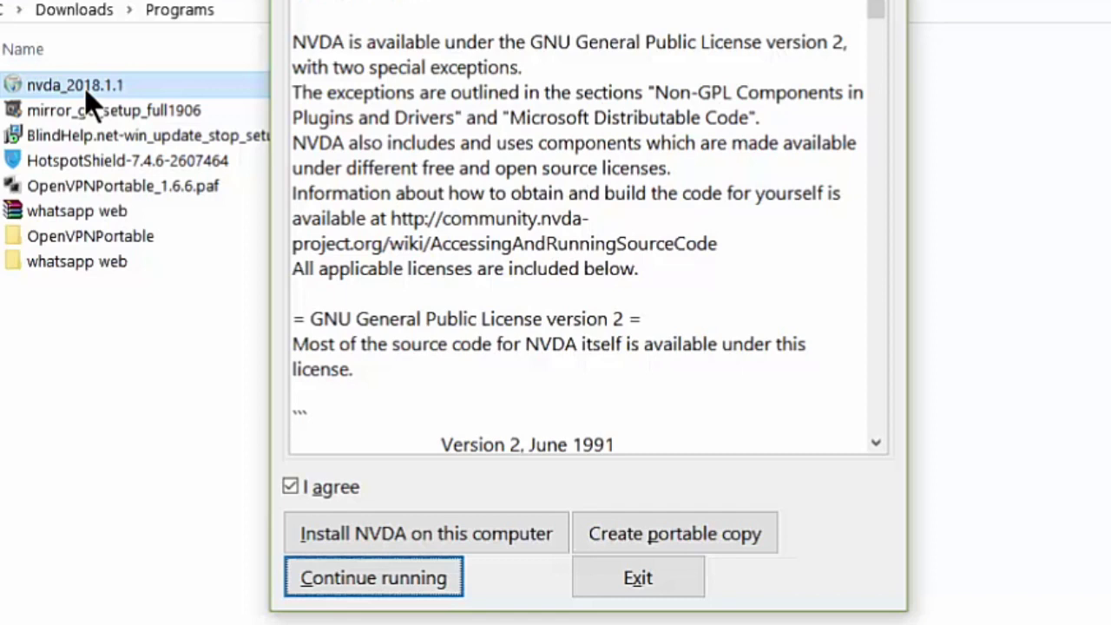
{"action": "key", "text": "shift+Tab"}
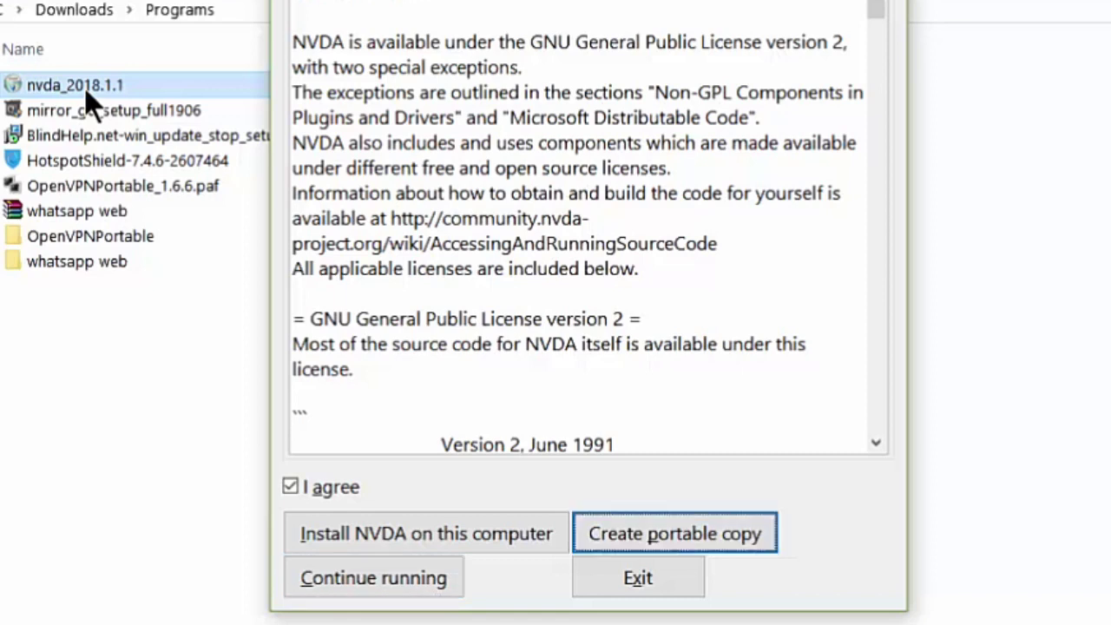
{"action": "key", "text": "shift+Tab"}
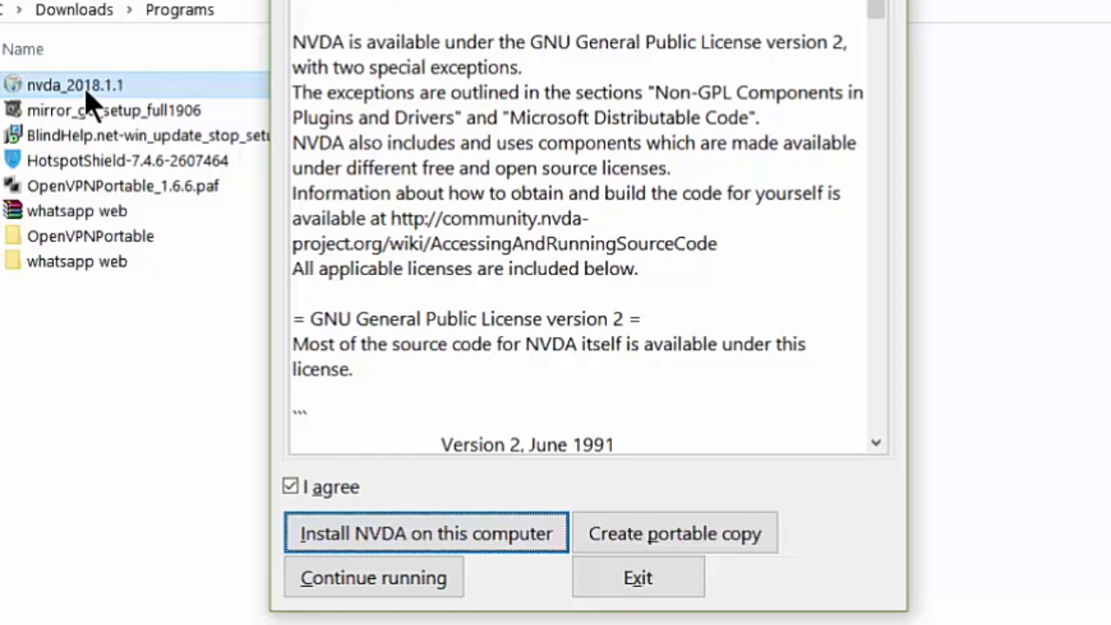
{"action": "key", "text": "Return"}
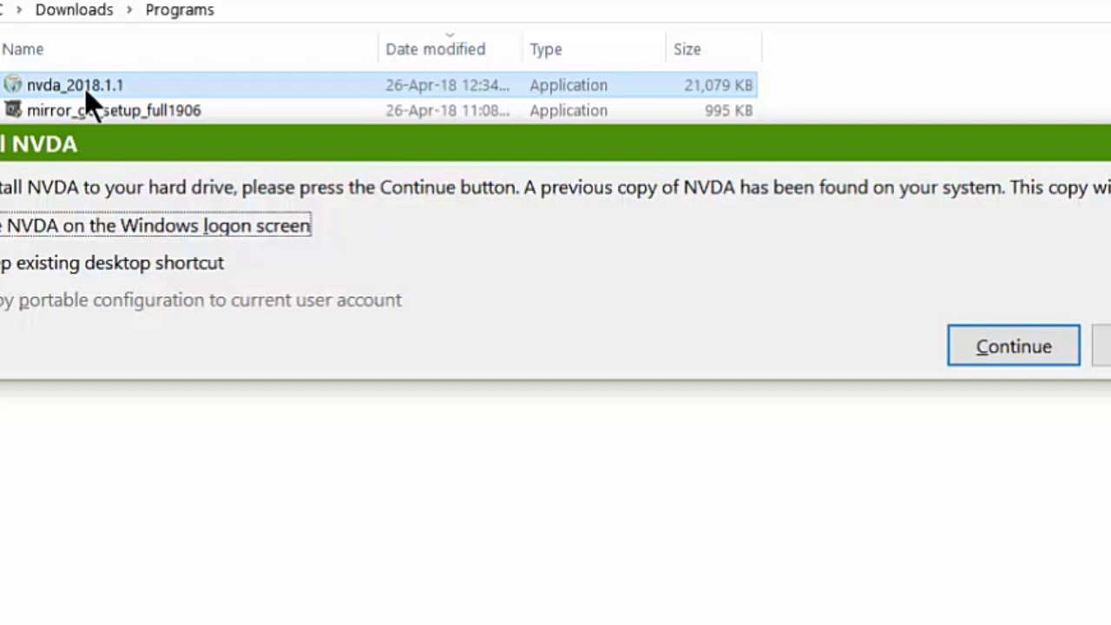
- Continue the update to NVDA 2018.1.1 and approve the User Account Control prompt
{"action": "key", "text": "Tab"}
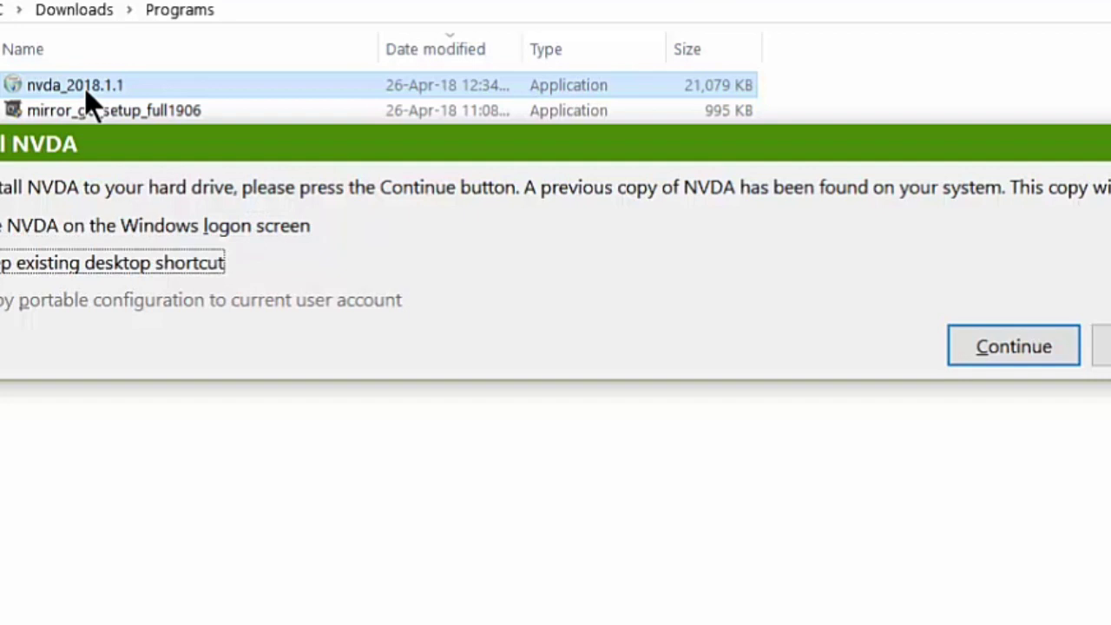
{"action": "key", "text": "Tab"}
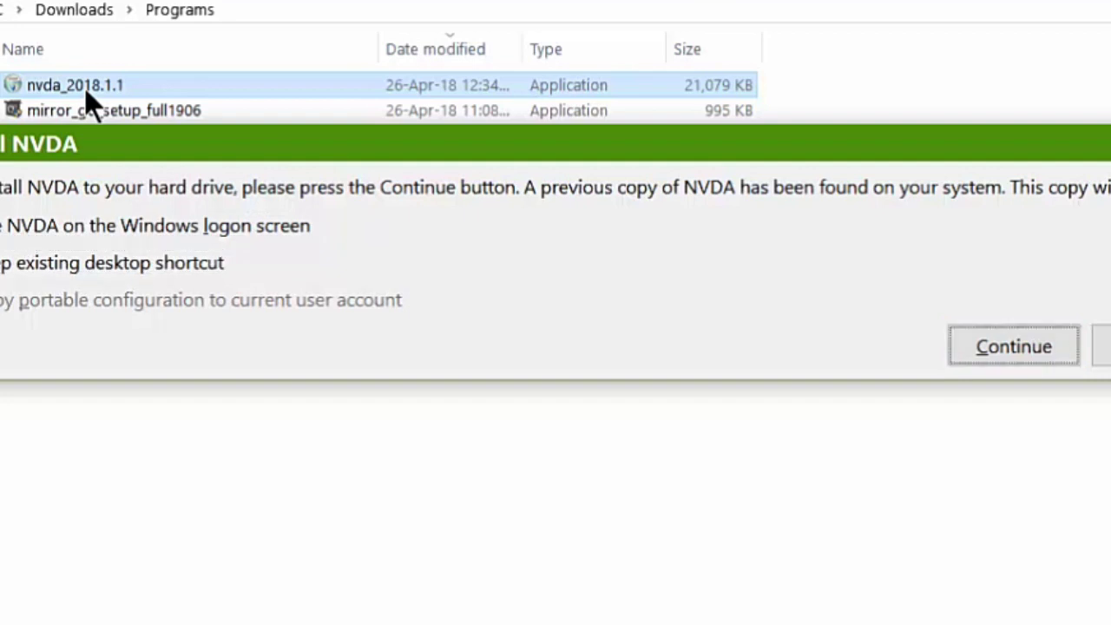
{"action": "key", "text": "Return"}
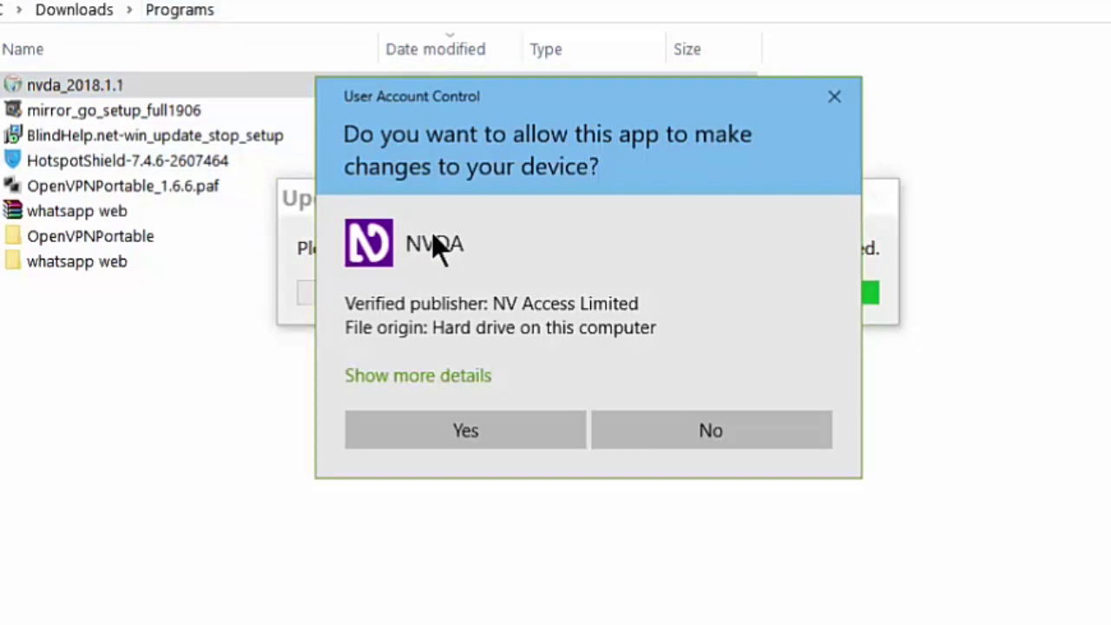
{"action": "left_click", "coordinate": [427, 434]}
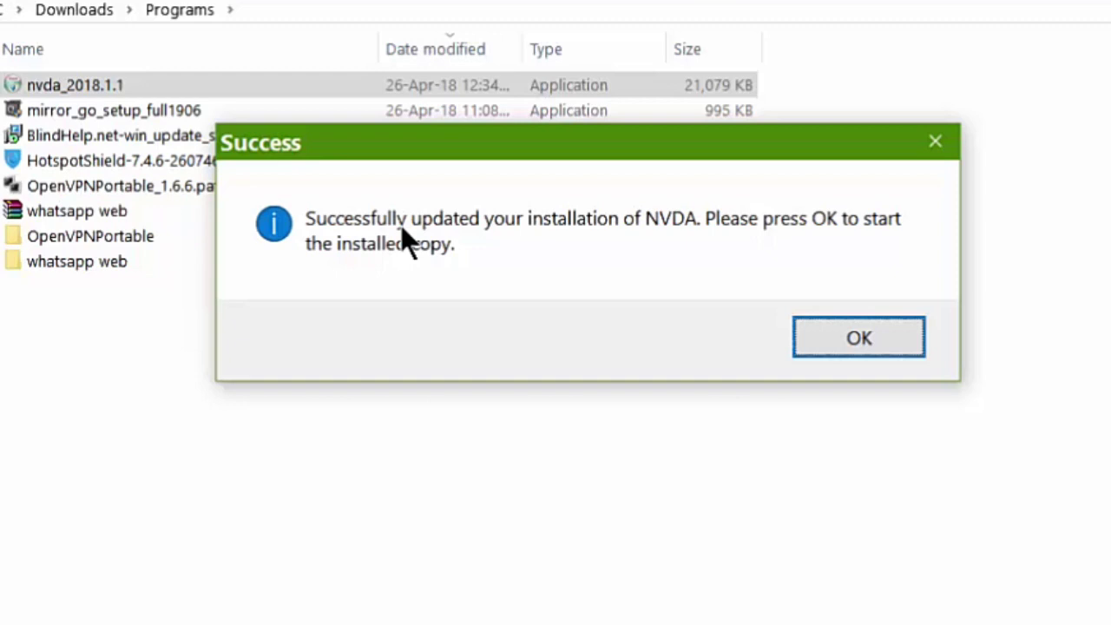
- Accept the Success message to launch NVDA, then close the Welcome to NVDA dialog
{"action": "key", "text": "Return"}
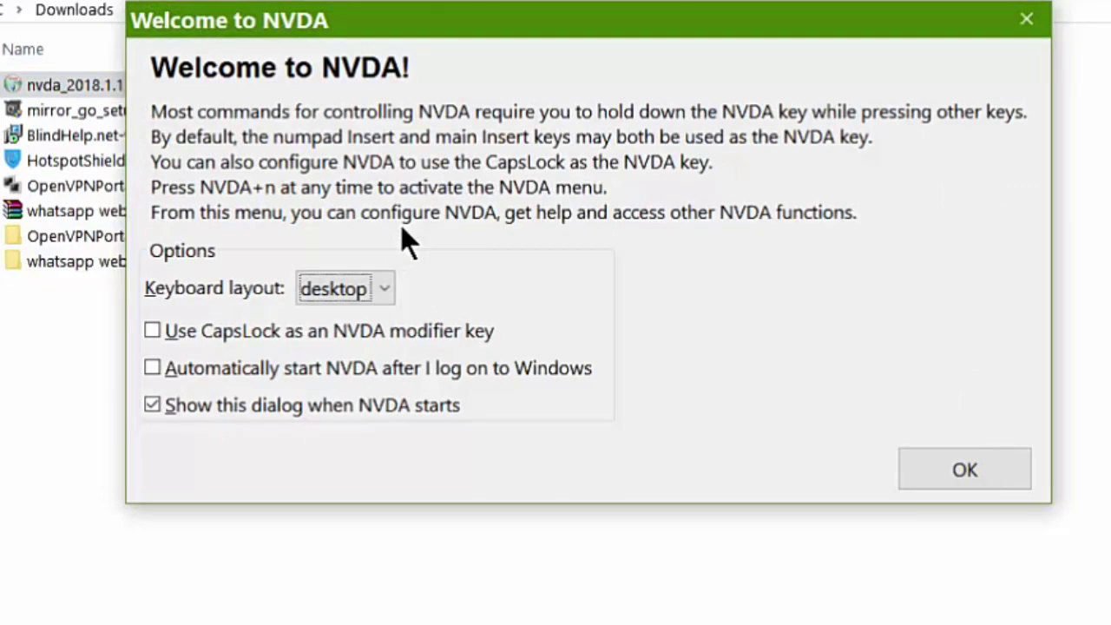
{"action": "key", "text": "Return"}
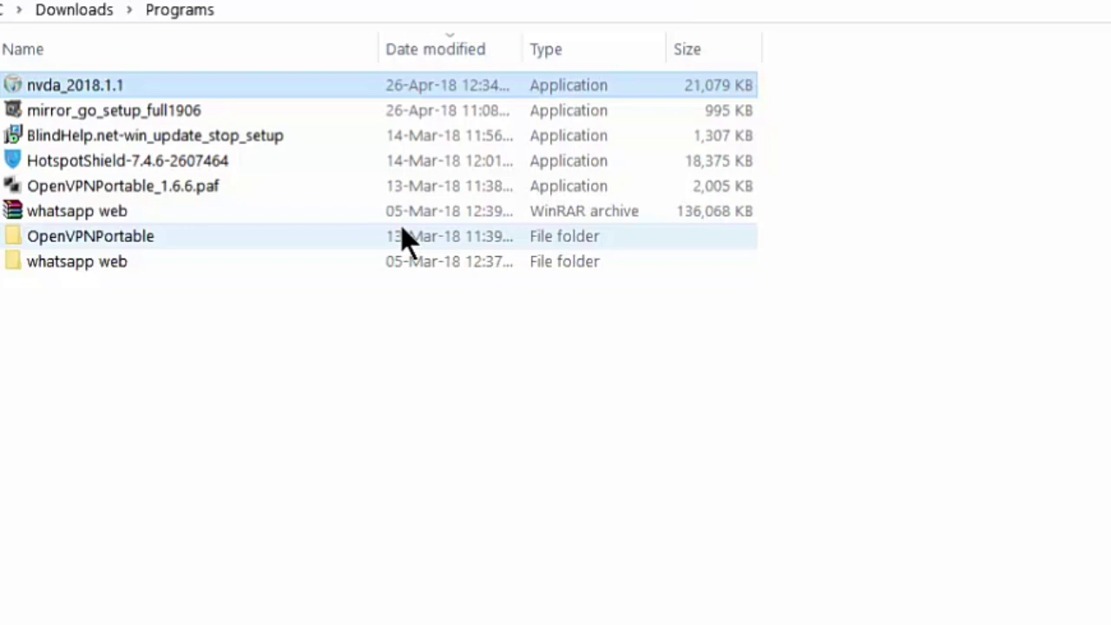
- Open General settings from the Preferences submenu of the NVDA menu (NVDA+N)
{"action": "key", "text": "Insert+n"}
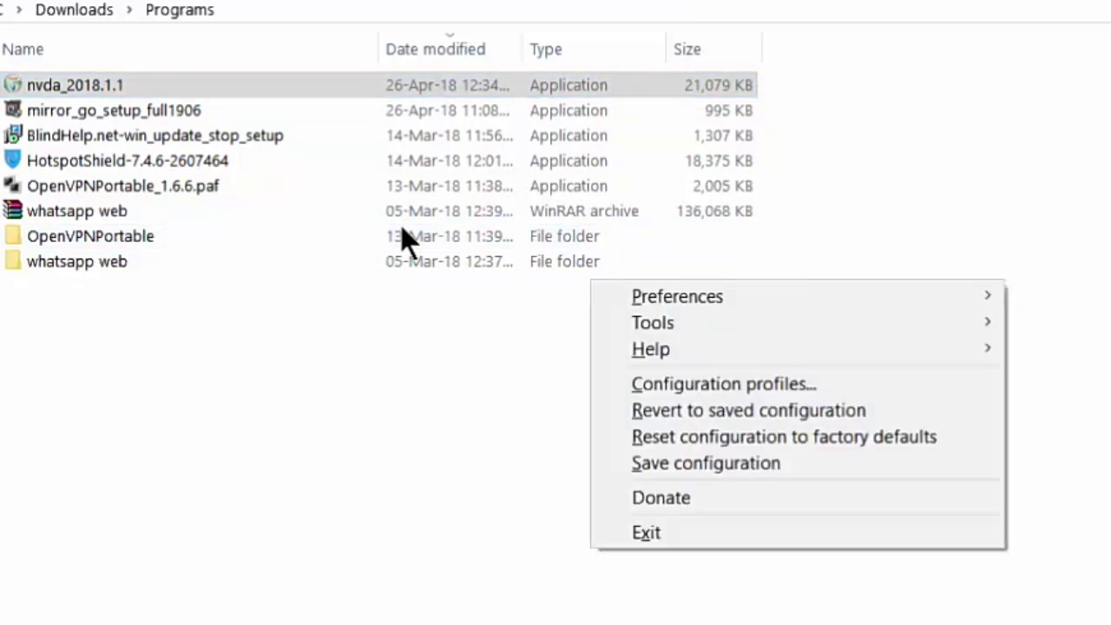
{"action": "key", "text": "Down"}
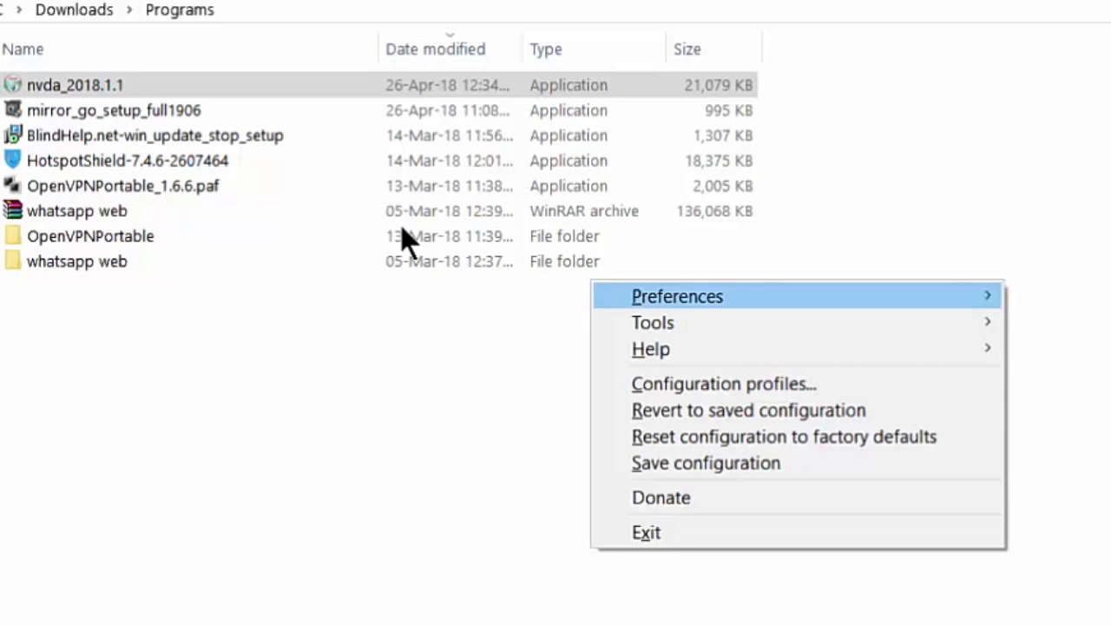
{"action": "key", "text": "Right"}
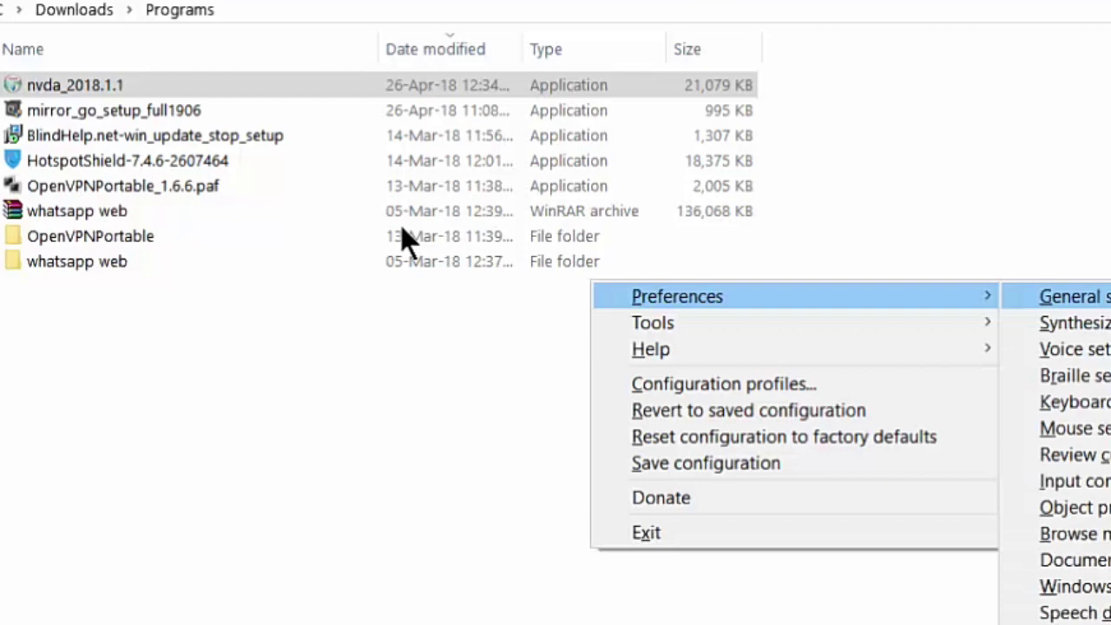
{"action": "key", "text": "Return"}
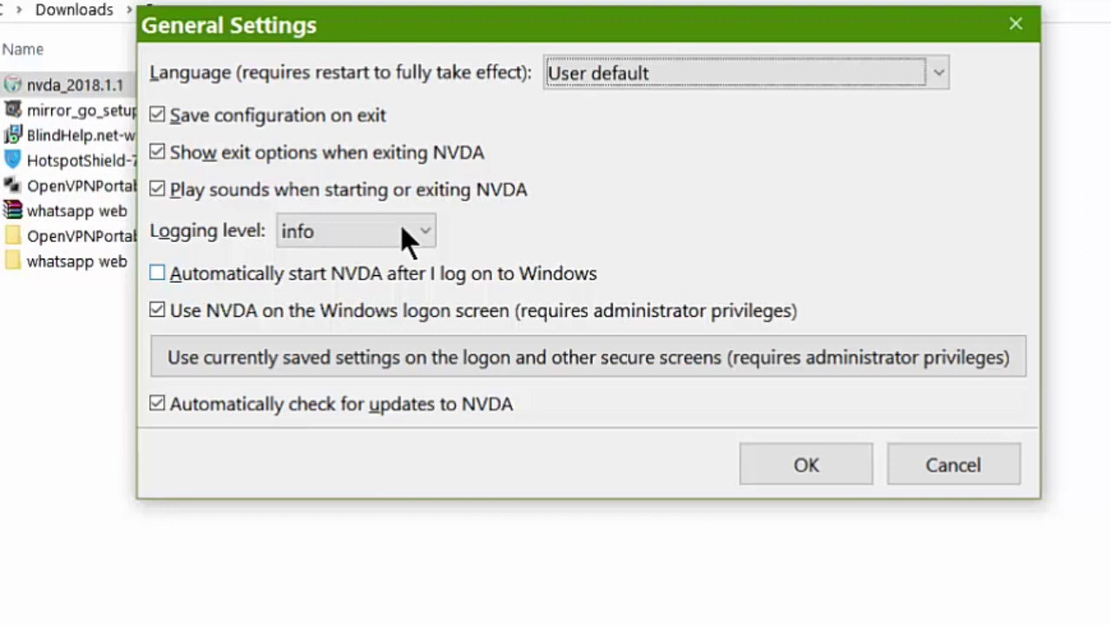
- Tick 'Automatically start NVDA after I log on to Windows' in General Settings
{"action": "key", "text": "Tab"}
{"action": "key", "text": "Tab"}
{"action": "key", "text": "Tab"}
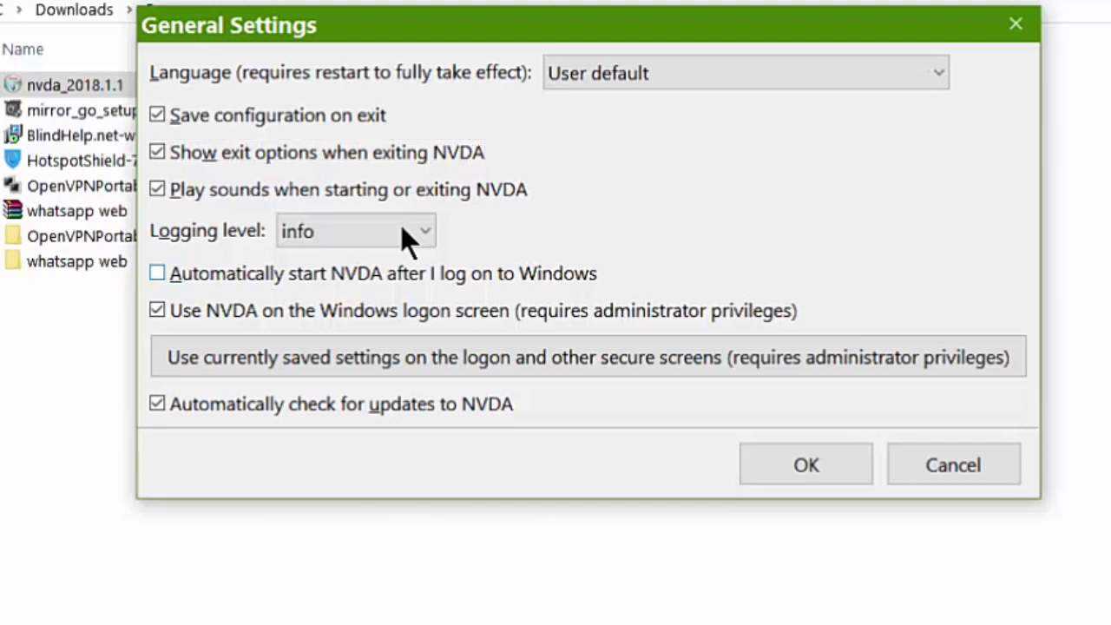
{"action": "key", "text": "Tab"}
{"action": "key", "text": "Tab"}
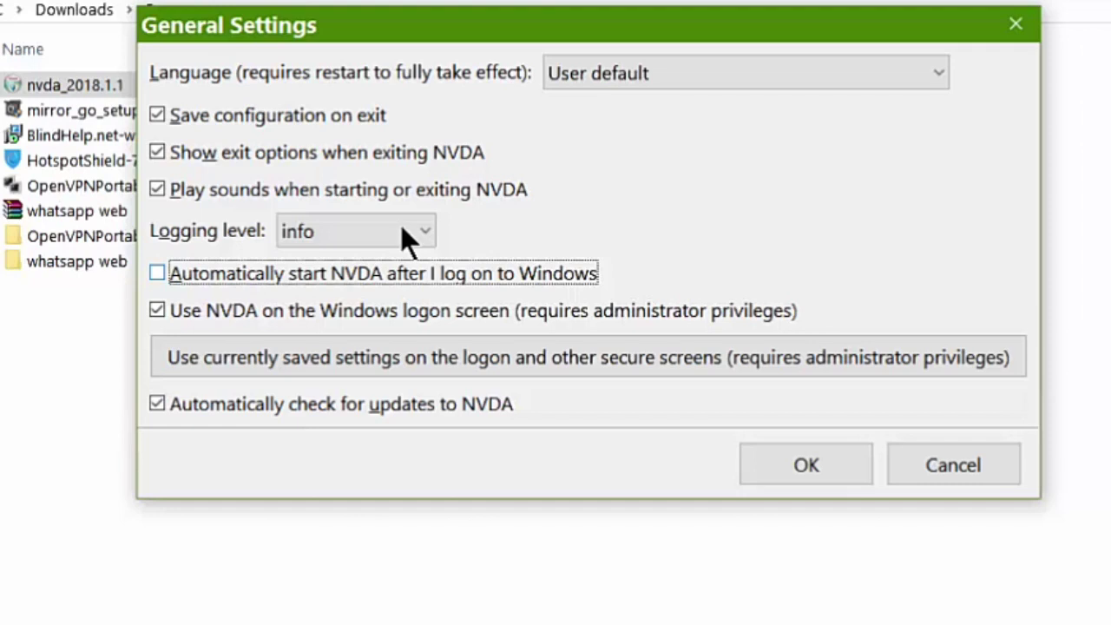
{"action": "key", "text": "space"}
{"action": "key", "text": "Tab"}
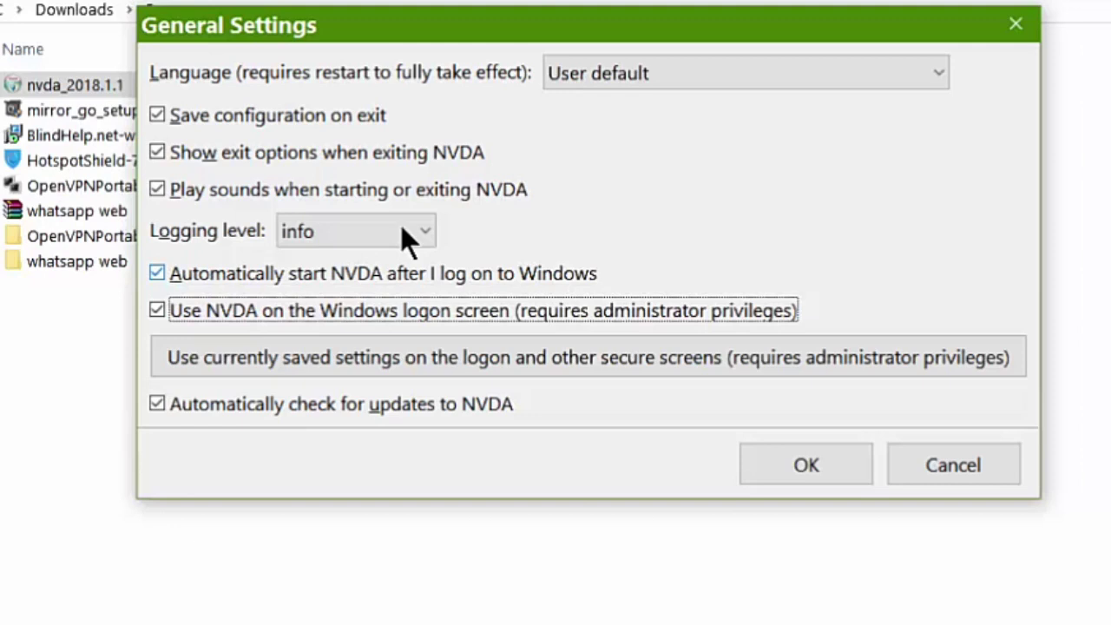
{"action": "key", "text": "Tab"}
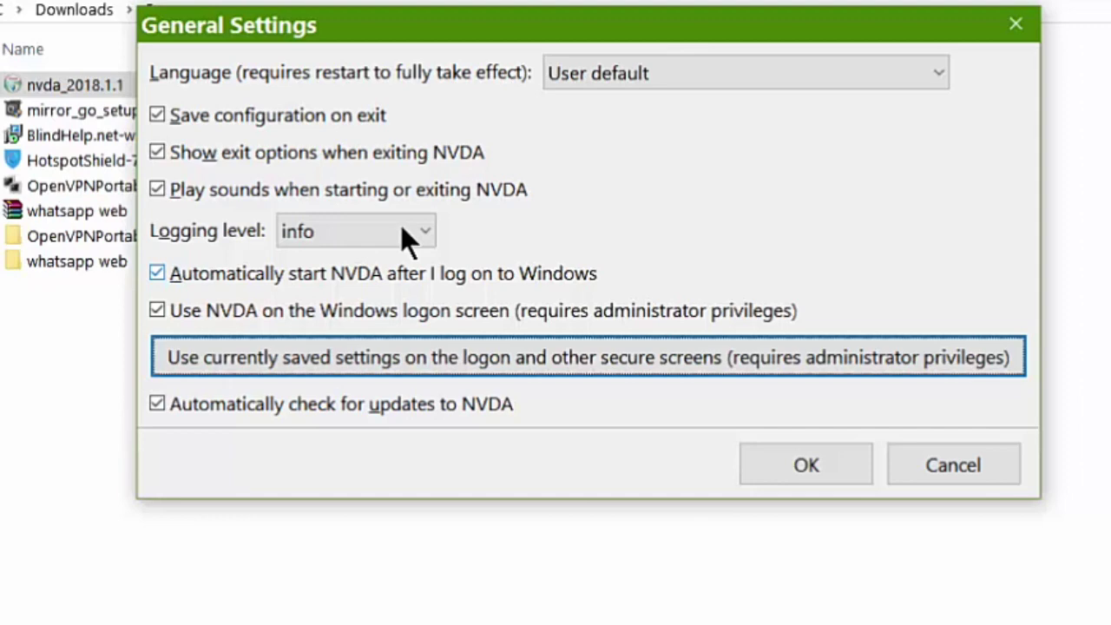
- Copy saved settings to logon screens, confirming the add-ons warning and UAC, then press OK
{"action": "key", "text": "Return"}
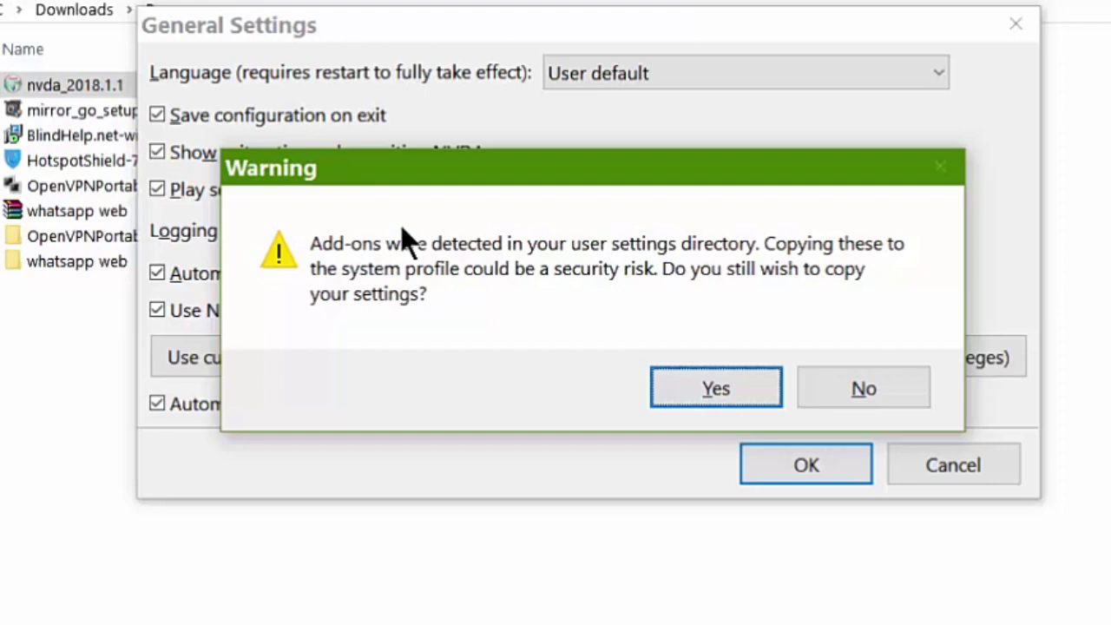
{"action": "key", "text": "Return"}
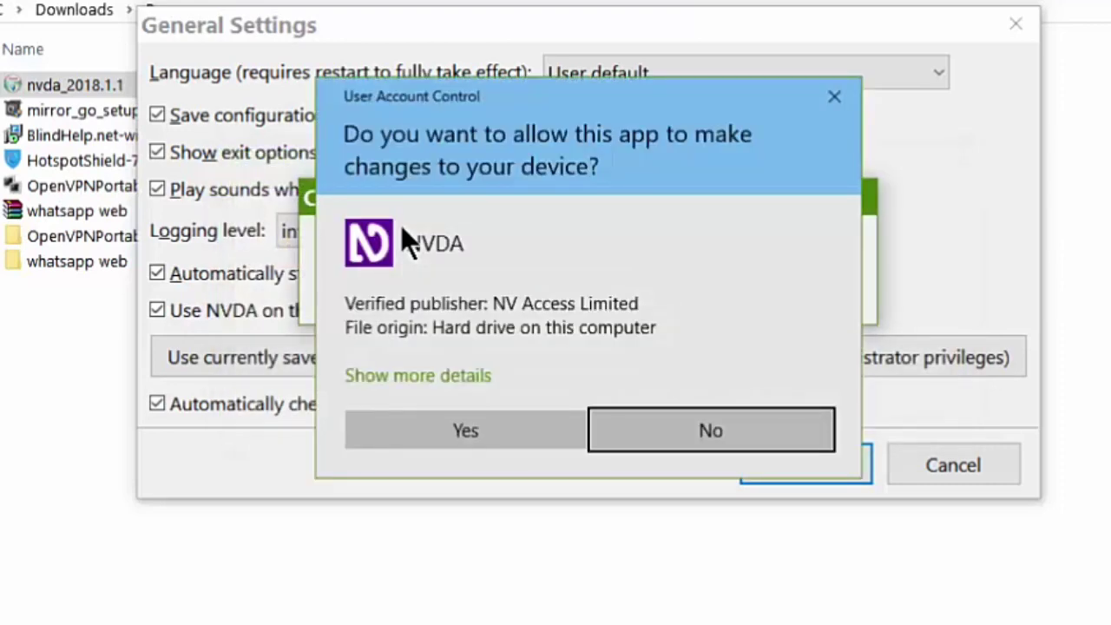
{"action": "left_click", "coordinate": [465, 430]}
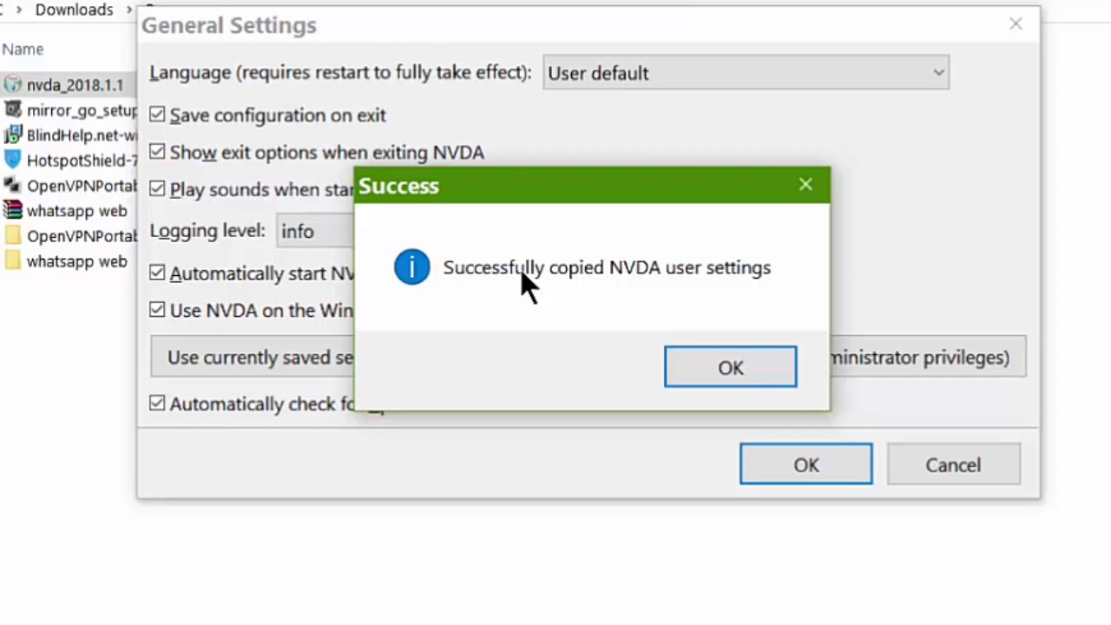
{"action": "key", "text": "Return"}
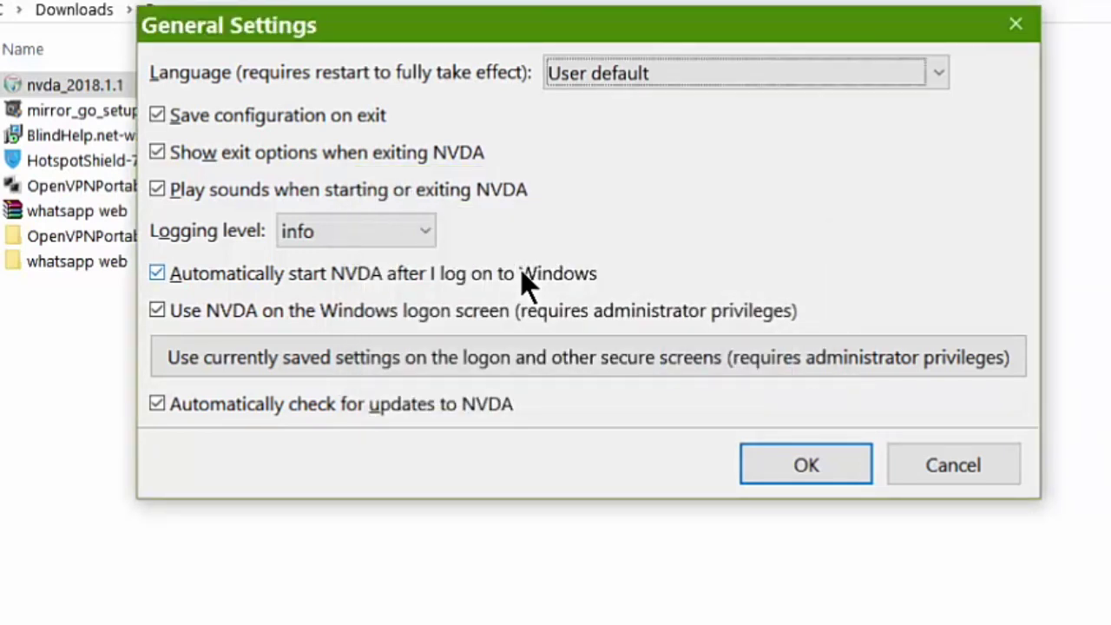
{"action": "key", "text": "Return"}
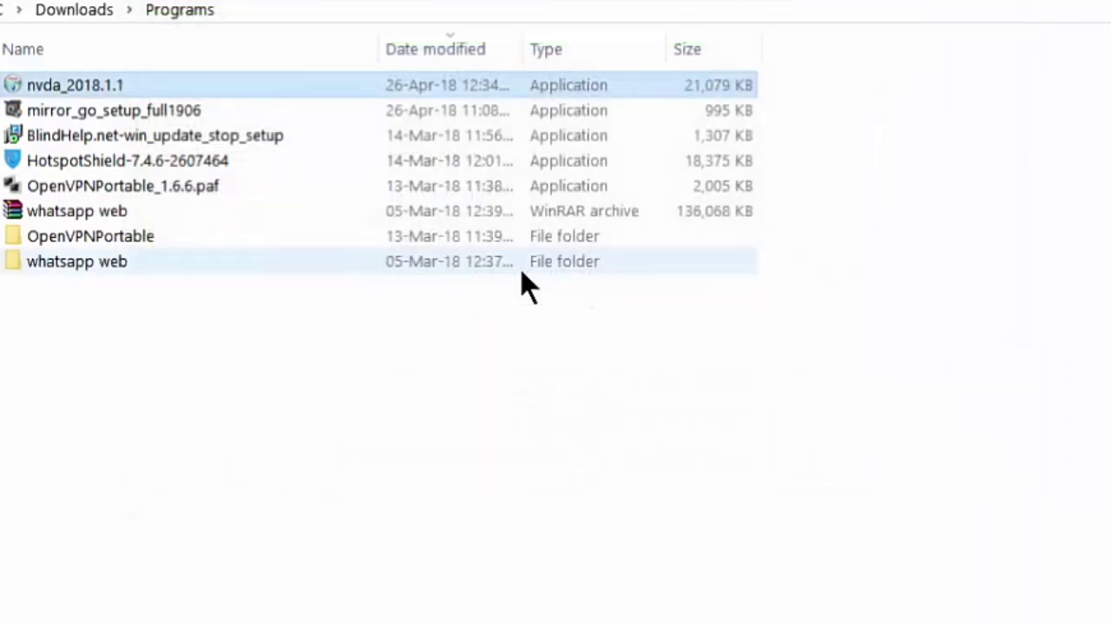